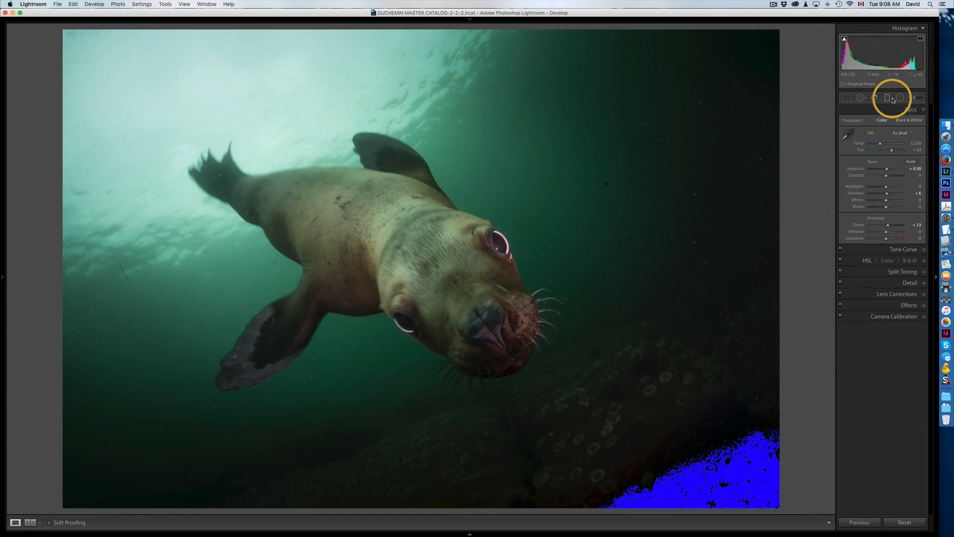
# Draw a diagonal graduated filter from the bright water above the tail to below the sea lion's head, with its edit pin shown
pyautogui.click(901, 98)
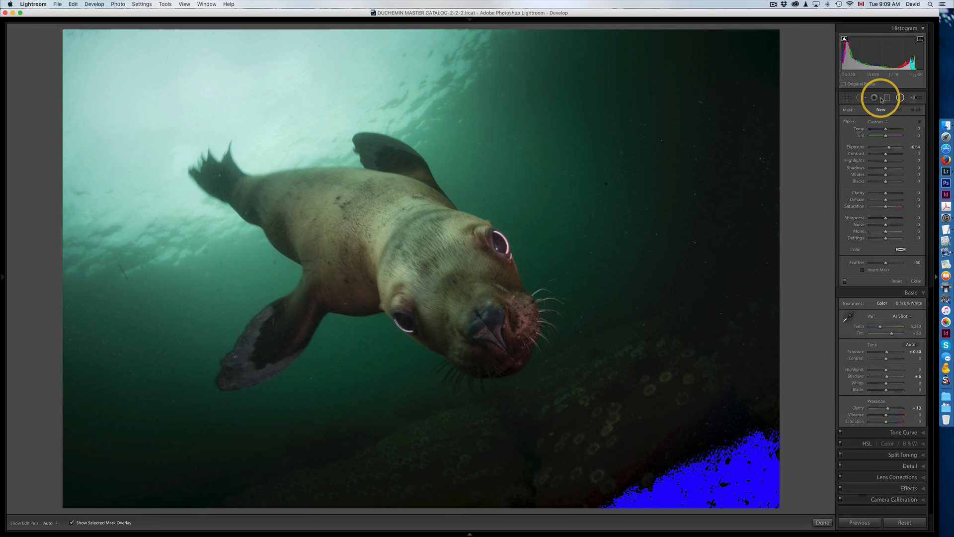
pyautogui.click(888, 100)
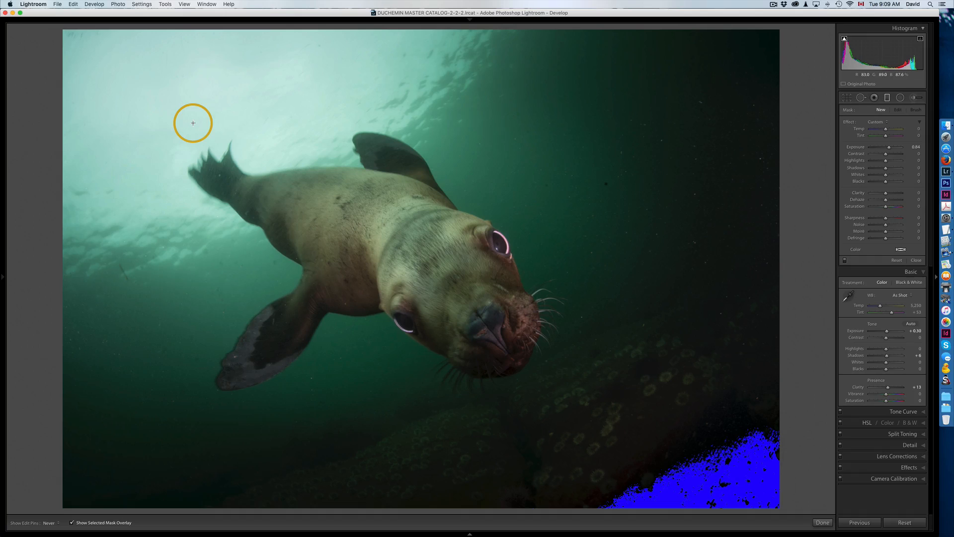
pyautogui.moveTo(192, 124); pyautogui.dragTo(391, 388)
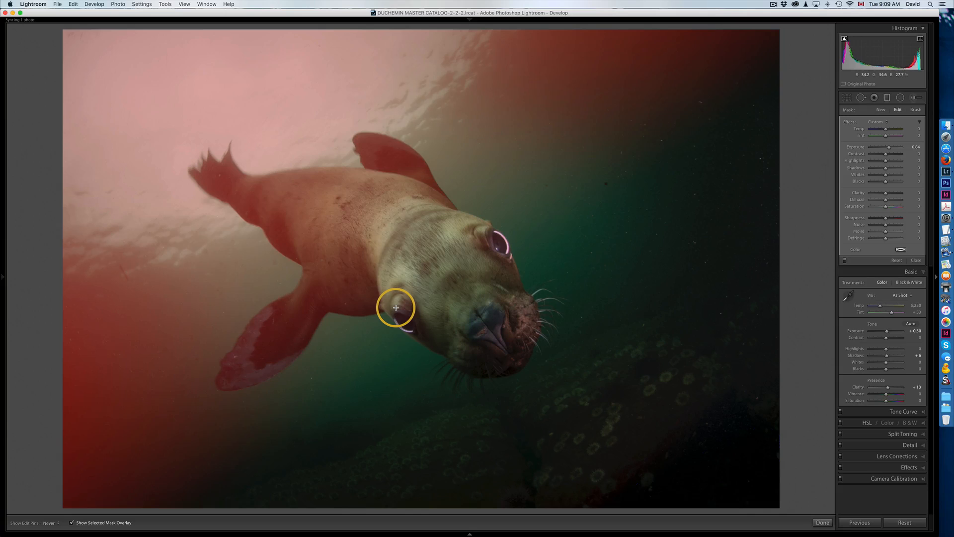
pyautogui.press('o')
pyautogui.press('h')
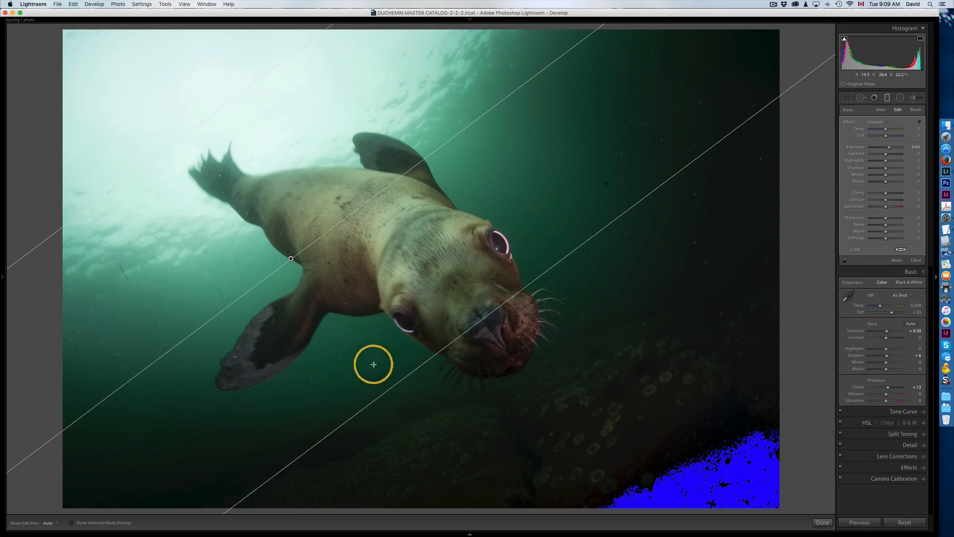
# Narrow the graduated filter by bringing its lower boundary up toward the sea lion's body, and show its mask overlay
pyautogui.moveTo(396, 374); pyautogui.dragTo(360, 332)
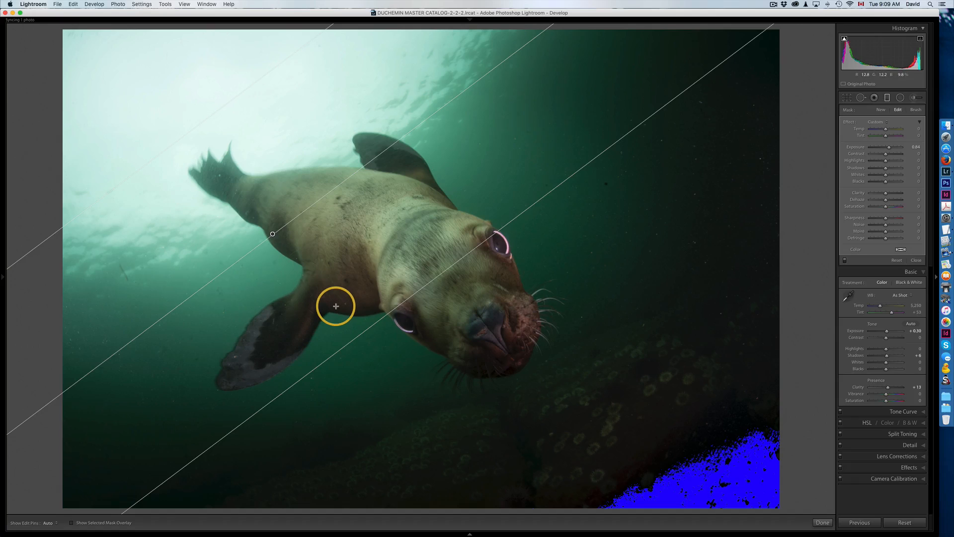
pyautogui.press('h')
pyautogui.press('h')
pyautogui.press('h')
pyautogui.press('o')
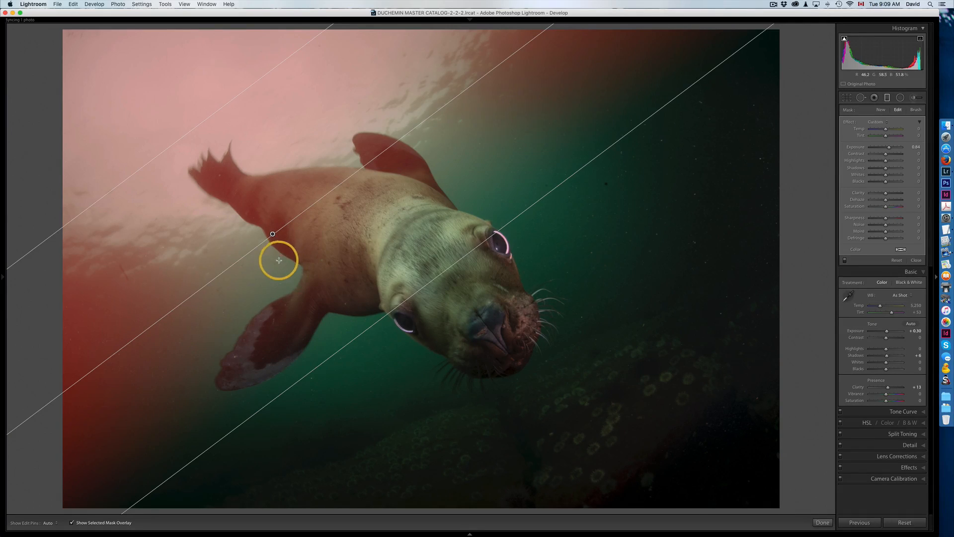
# Shift the graduated filter down toward the front flipper, hide the overlay, and set its Exposure to −0.92 and Whites to −26
pyautogui.moveTo(272, 233); pyautogui.dragTo(292, 255)
pyautogui.press('o')
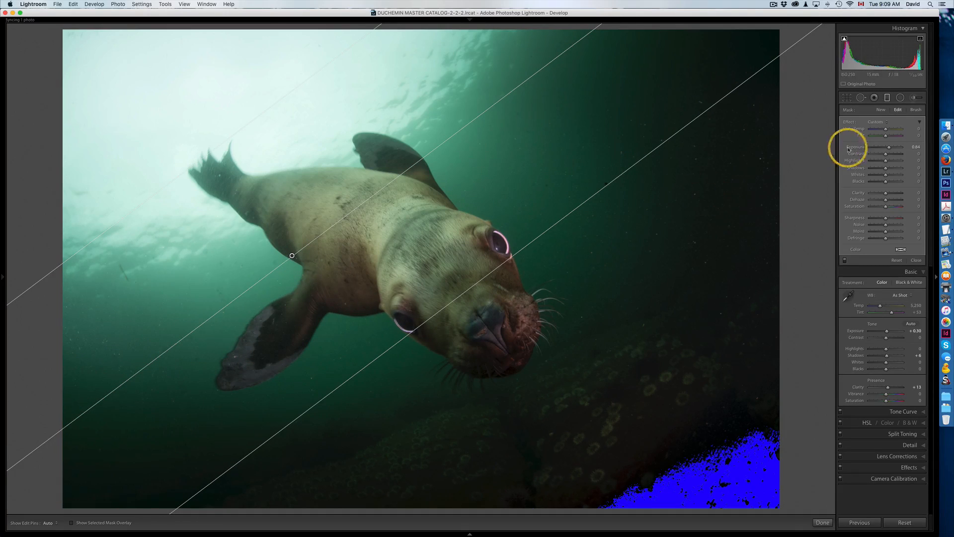
pyautogui.moveTo(890, 148); pyautogui.dragTo(882, 177)
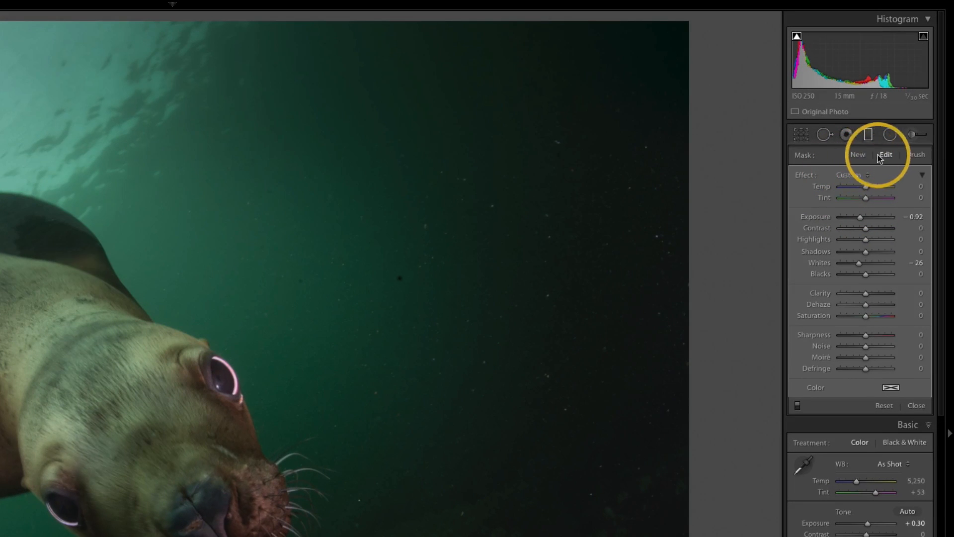
# Erase the graduated filter's mask from the sea lion's body with the Erase brush at size 12, using the mask overlay as a guide
pyautogui.click(916, 155)
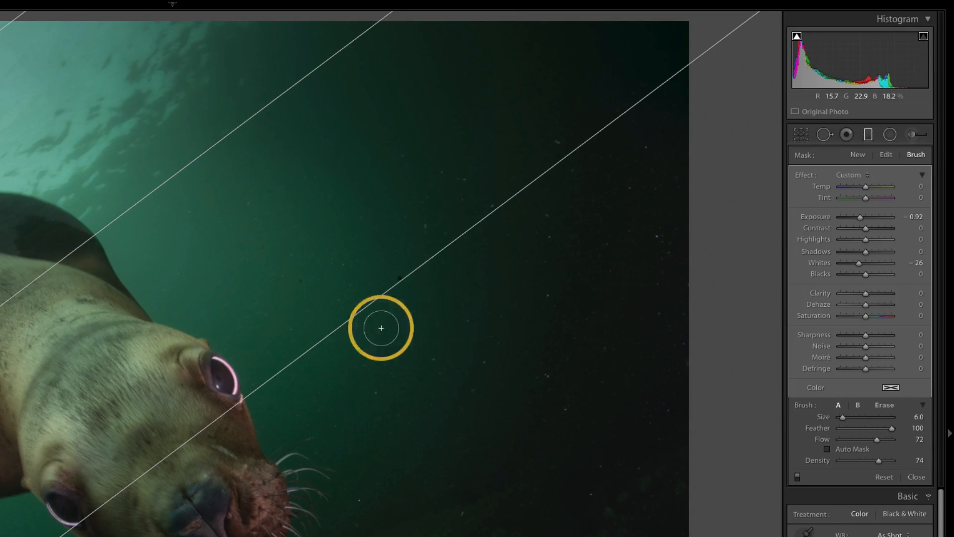
pyautogui.click(886, 405)
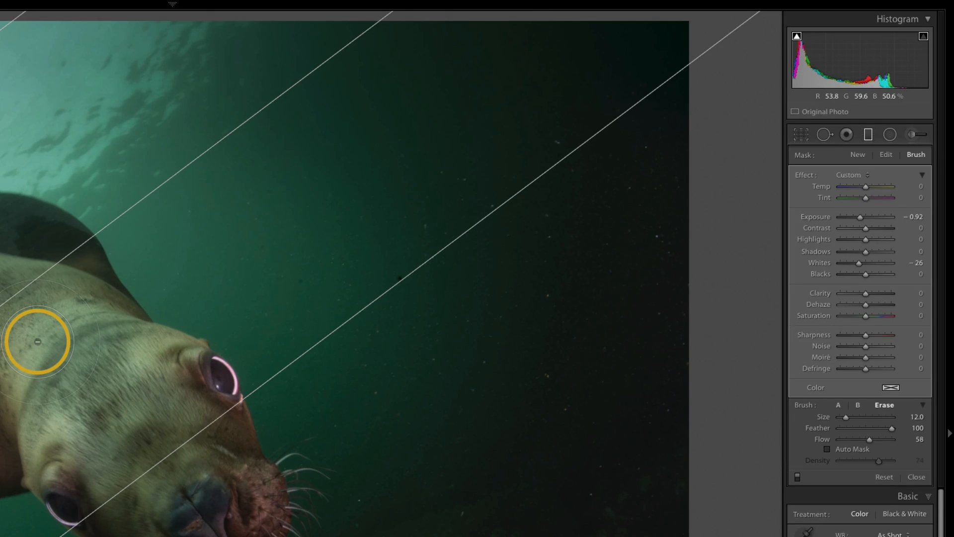
pyautogui.press('o')
pyautogui.press(']')
pyautogui.press(']')
pyautogui.press(']')
pyautogui.press(']')
pyautogui.press(']')
pyautogui.press(']')
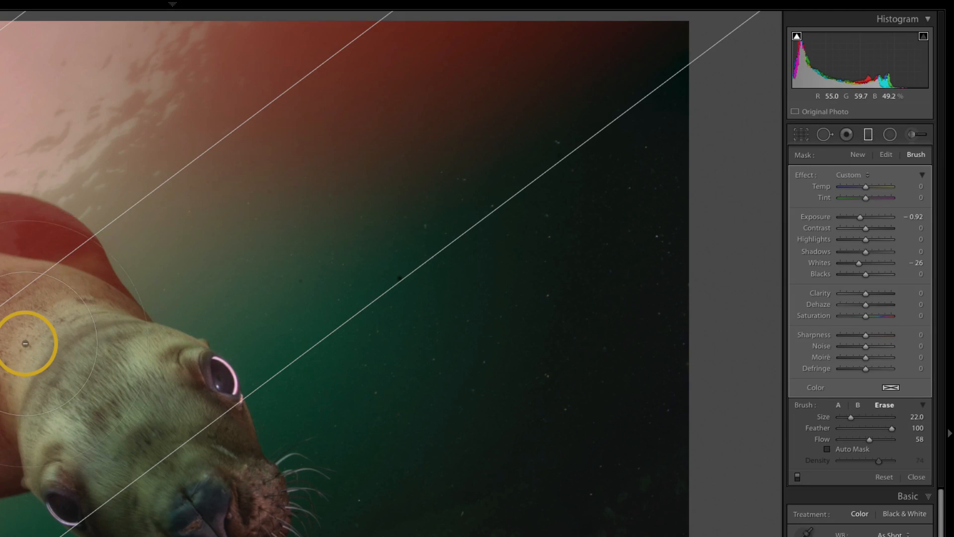
pyautogui.press('[')
pyautogui.press('[')
pyautogui.press('[')
pyautogui.press('[')
pyautogui.press('[')
pyautogui.press('[')
pyautogui.press('[')
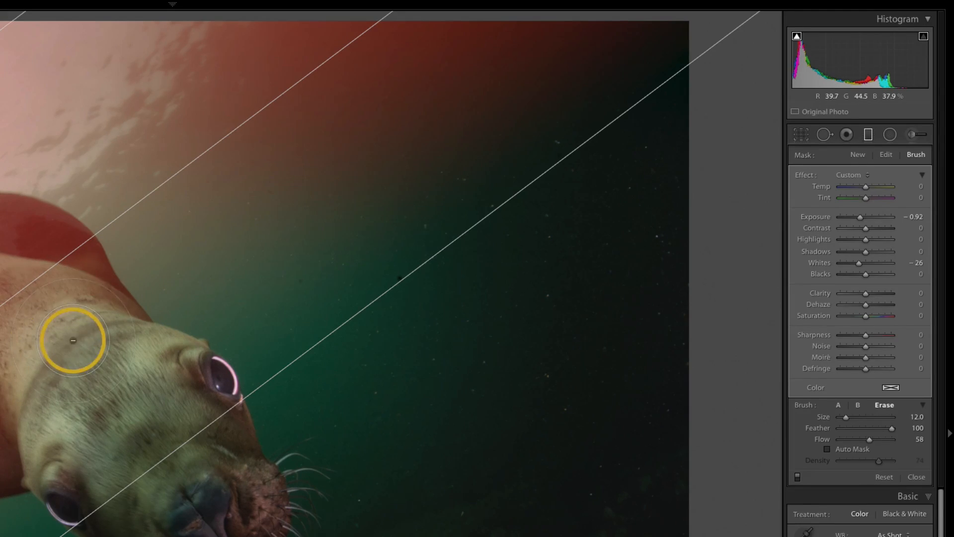
pyautogui.moveTo(72, 338)
pyautogui.mouseDown()
pyautogui.moveTo(81, 289)
pyautogui.moveTo(214, 195)
pyautogui.moveTo(391, 192)
pyautogui.moveTo(309, 185)
pyautogui.moveTo(368, 242)
pyautogui.moveTo(277, 195)
pyautogui.moveTo(326, 256)
pyautogui.moveTo(253, 203)
pyautogui.moveTo(331, 283)
pyautogui.moveTo(278, 229)
pyautogui.moveTo(306, 278)
pyautogui.moveTo(305, 313)
pyautogui.moveTo(371, 338)
pyautogui.moveTo(315, 292)
pyautogui.moveTo(392, 260)
pyautogui.moveTo(397, 202)
pyautogui.moveTo(372, 164)
pyautogui.moveTo(423, 173)
pyautogui.moveTo(413, 128)
pyautogui.moveTo(400, 123)
pyautogui.moveTo(402, 139)
pyautogui.moveTo(443, 154)
pyautogui.mouseUp()
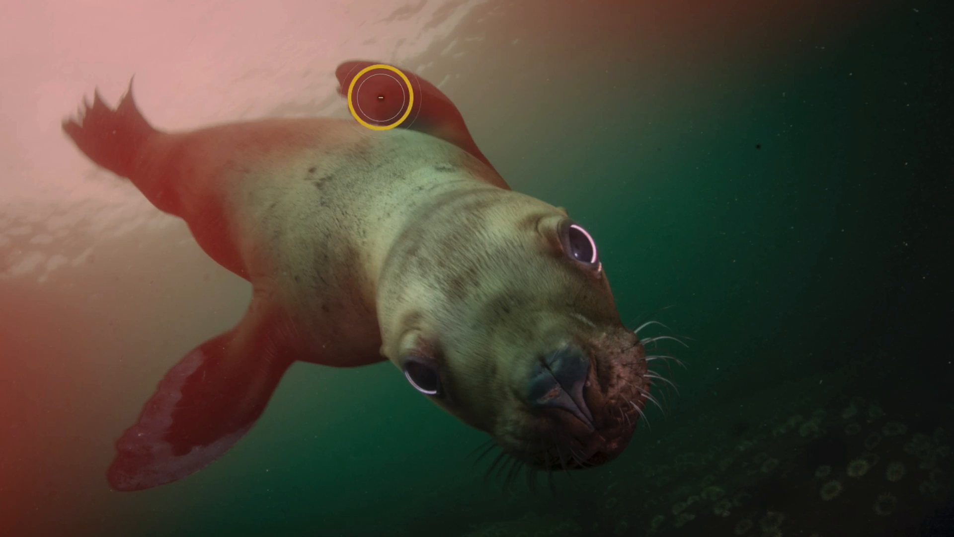
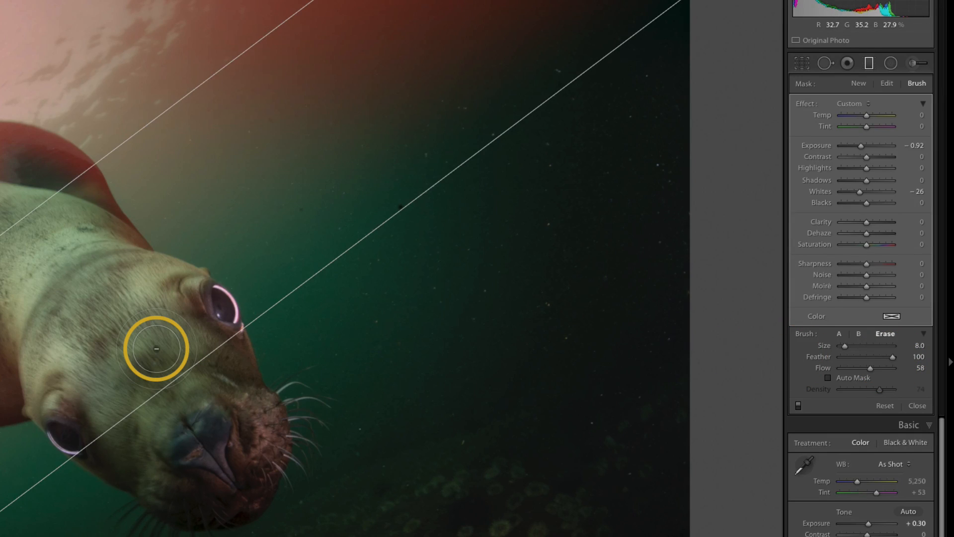
pyautogui.press('o')
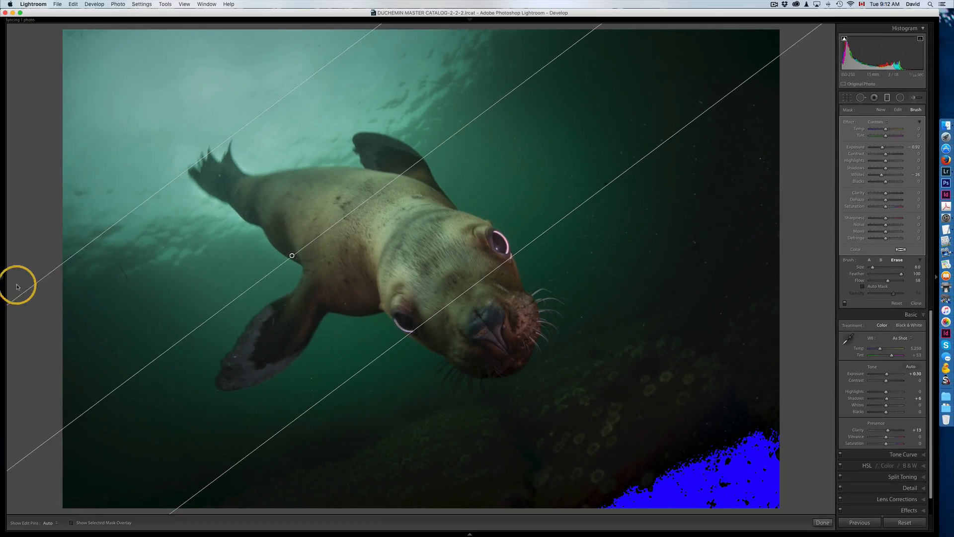
# Compare the first and latest brush stroke states in the history, and delete the graduated filter
pyautogui.moveTo(6, 278)
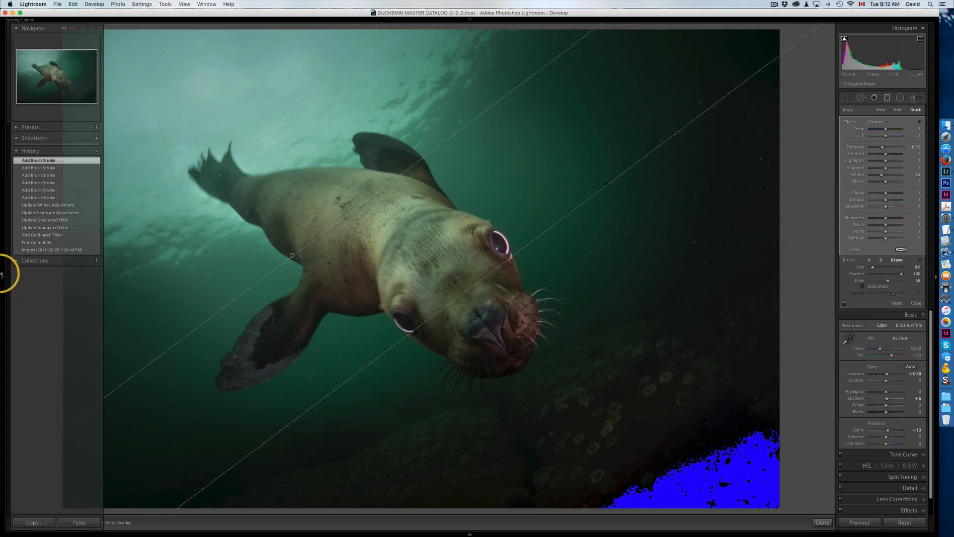
pyautogui.click(31, 197)
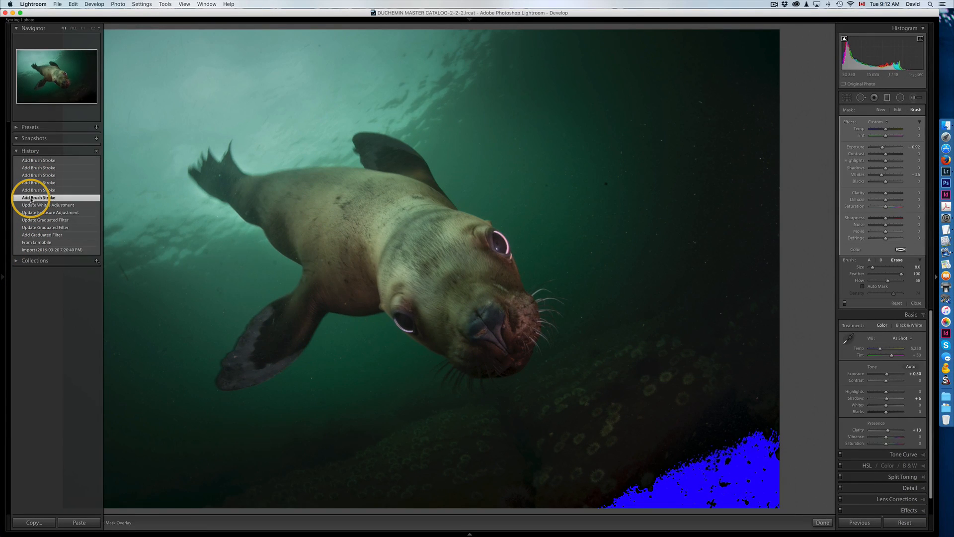
pyautogui.click(31, 160)
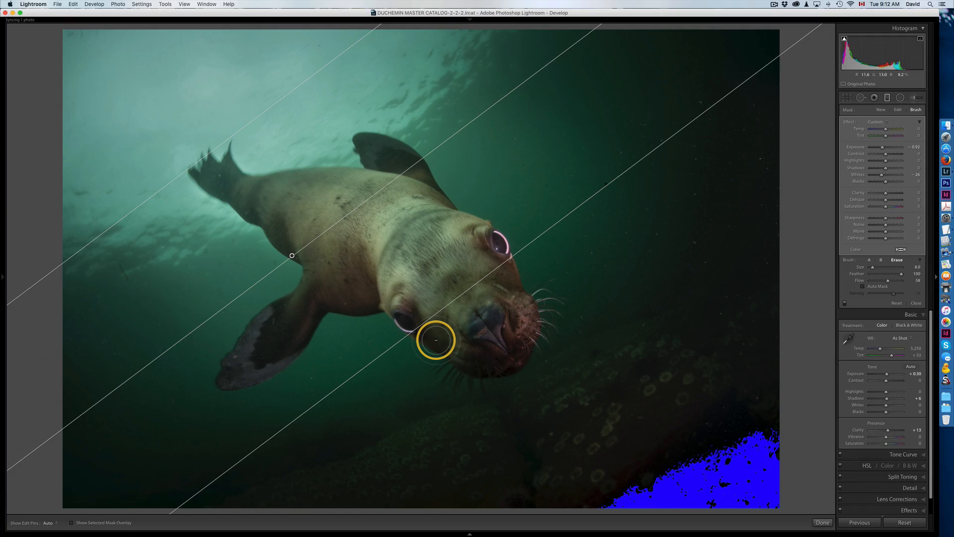
pyautogui.press('Delete')
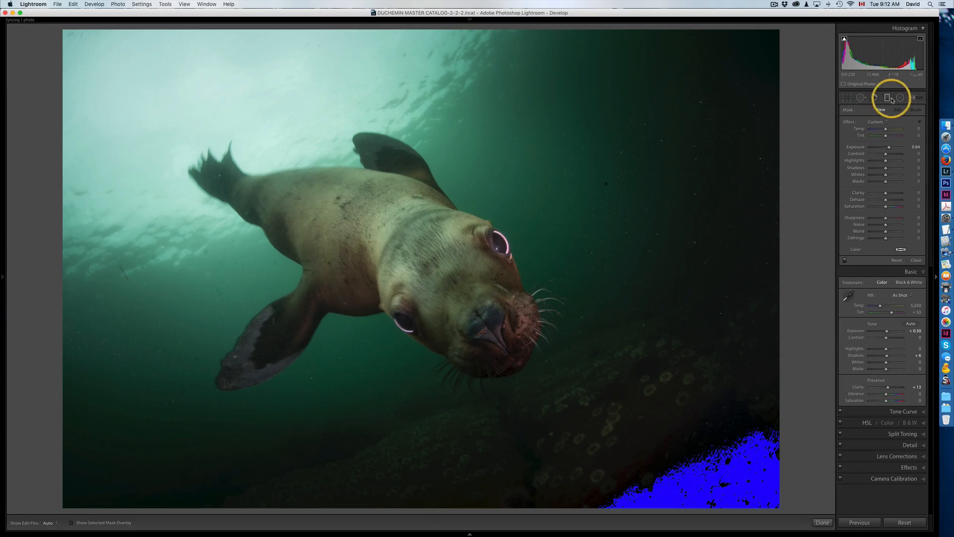
# Heal a spot in the dark water beside the sea lion, deleting the first try and placing another
pyautogui.click(860, 98)
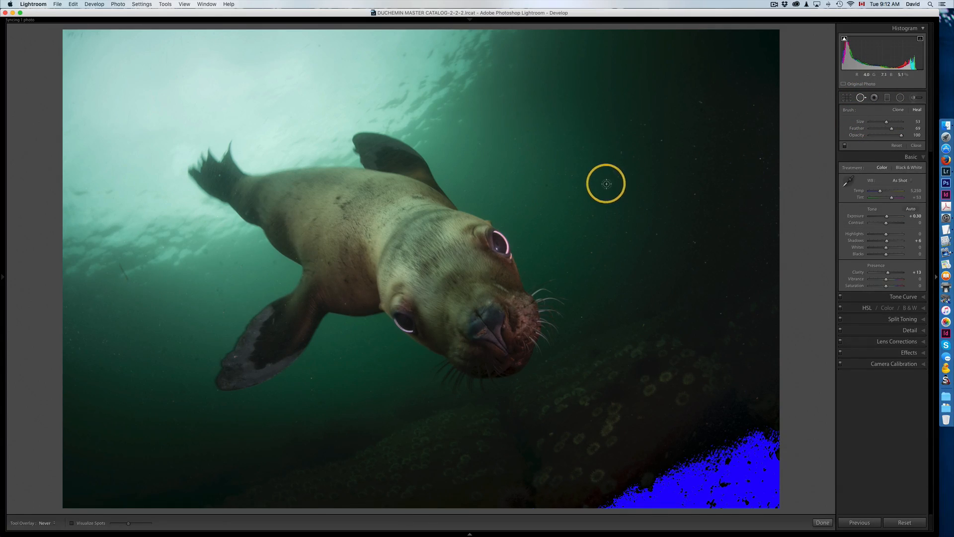
pyautogui.click(541, 185)
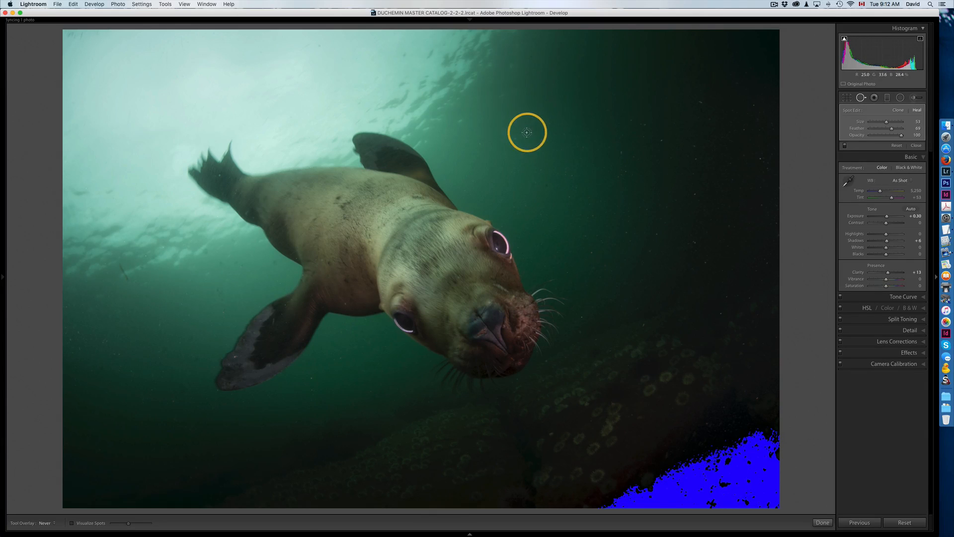
pyautogui.press('Delete')
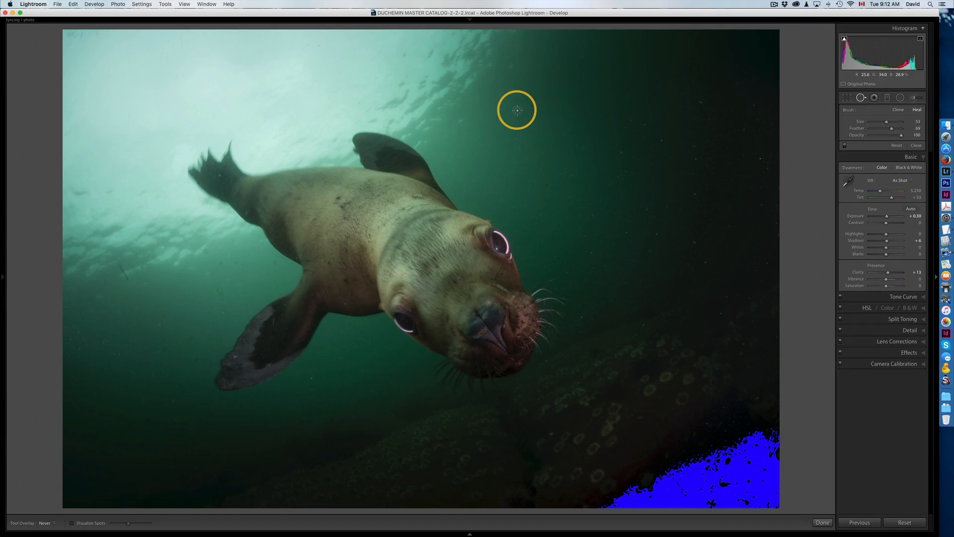
pyautogui.click(566, 144)
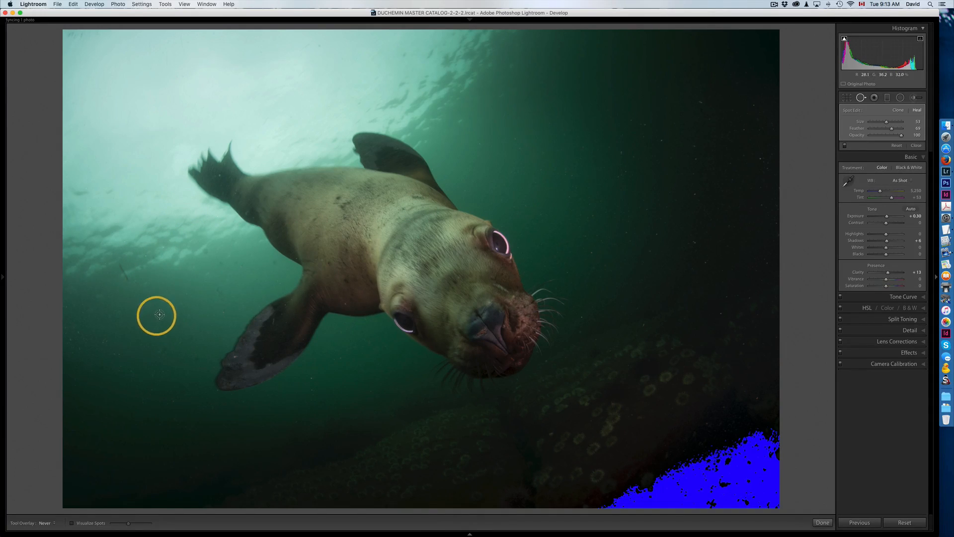
# Examine the photo for specks with Visualize Spots, raise its threshold slightly, and return to the normal view
pyautogui.click(72, 522)
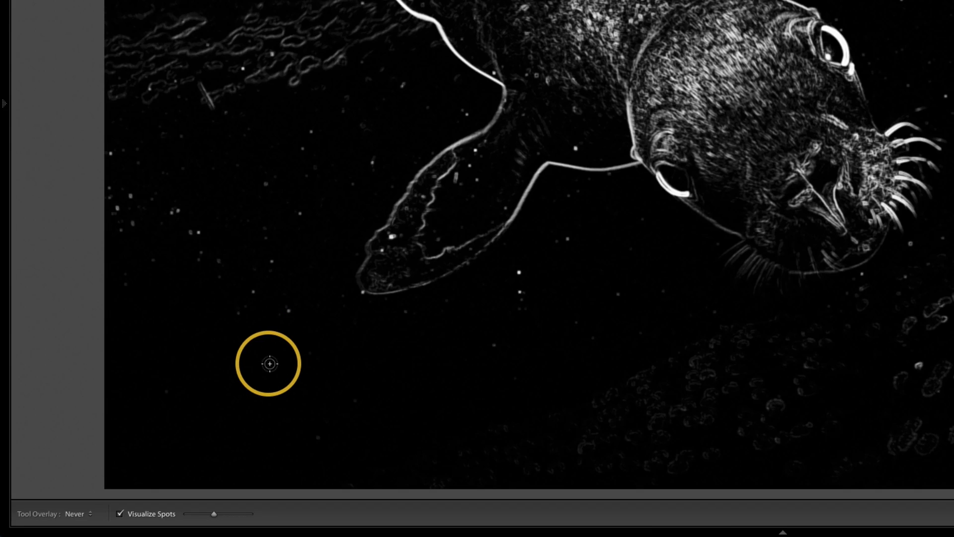
pyautogui.click(119, 514)
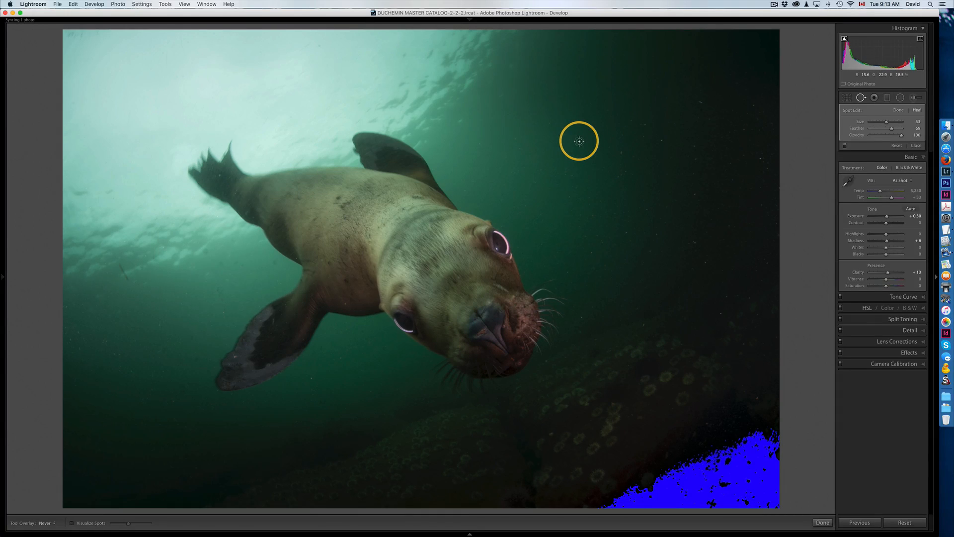
pyautogui.press('a')
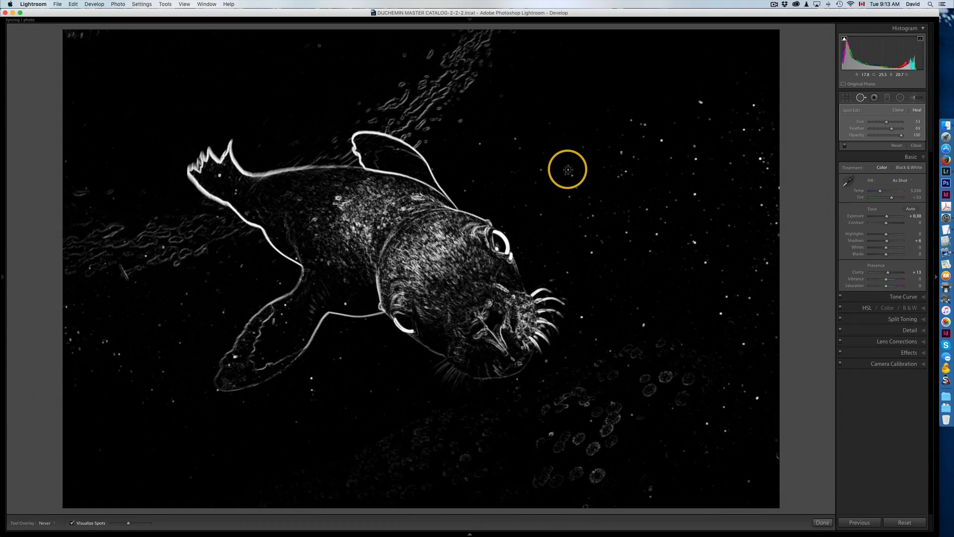
pyautogui.press('a')
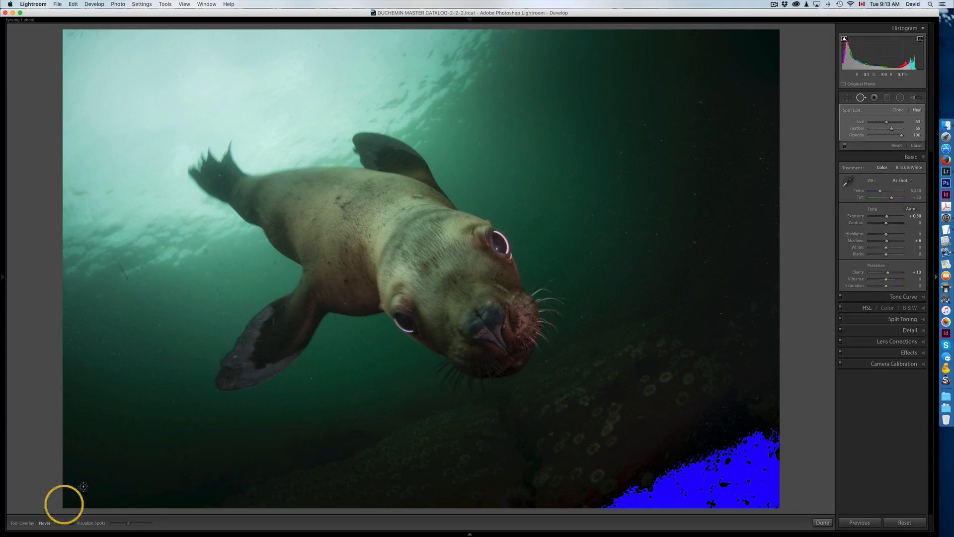
pyautogui.click(72, 523)
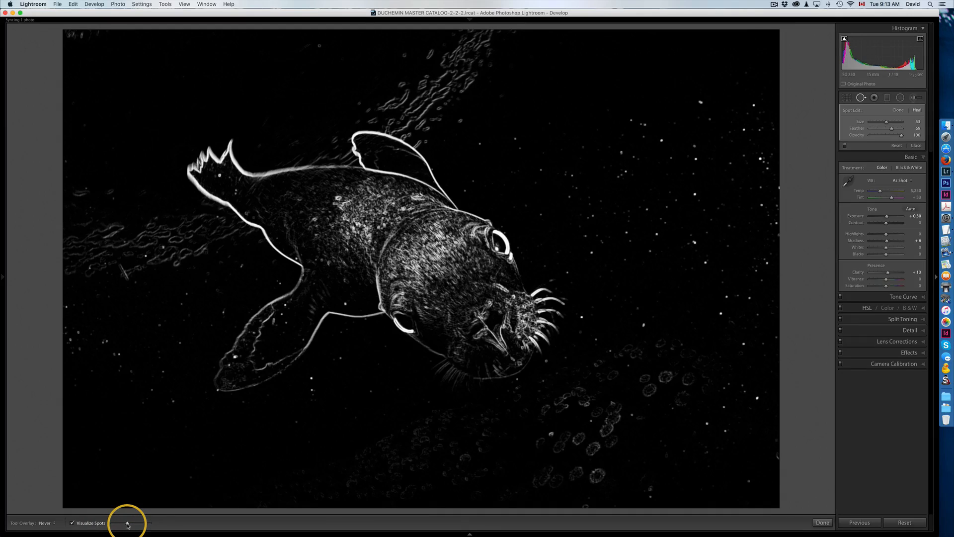
pyautogui.moveTo(127, 524)
pyautogui.mouseDown()
pyautogui.moveTo(141, 522)
pyautogui.moveTo(100, 523)
pyautogui.moveTo(142, 523)
pyautogui.moveTo(130, 523)
pyautogui.mouseUp()
pyautogui.press('a')
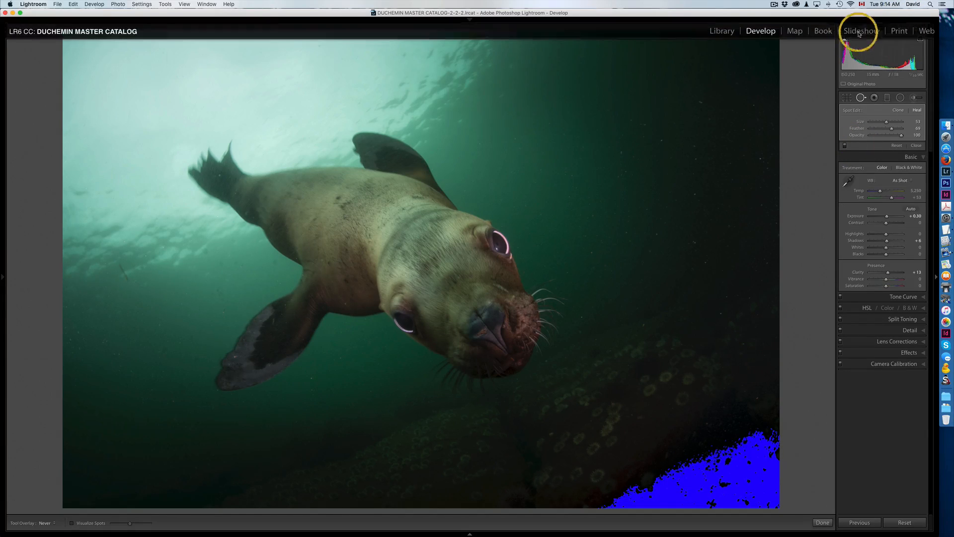
# Toggle the shadow clipping warning repeatedly to inspect the dark seabed corner, leaving the warning off
pyautogui.click(844, 39)
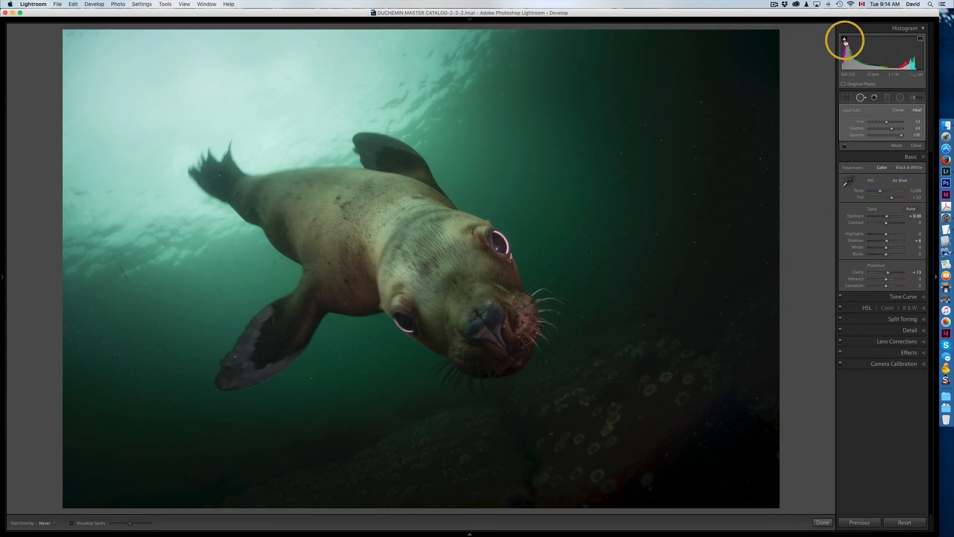
pyautogui.click(845, 40)
pyautogui.click(845, 39)
pyautogui.click(845, 40)
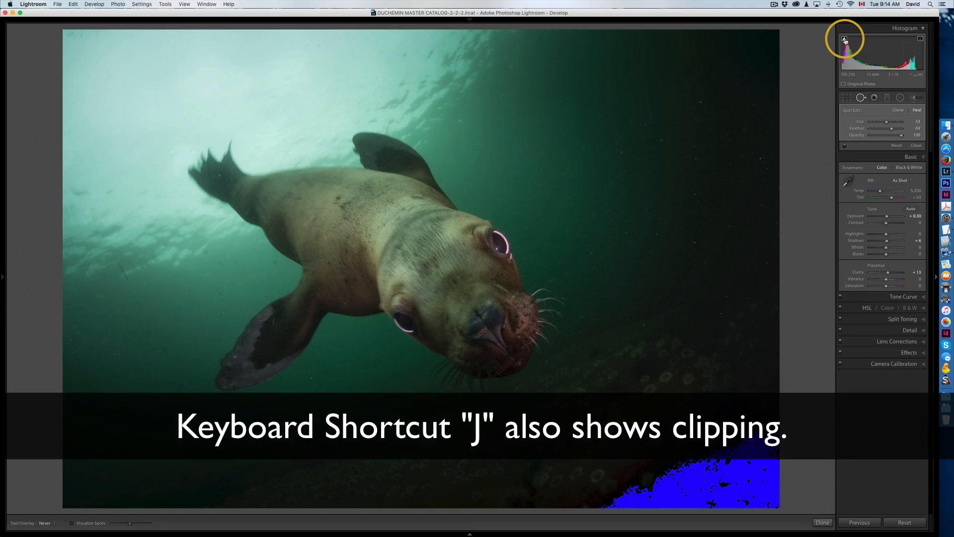
pyautogui.click(845, 40)
pyautogui.click(845, 40)
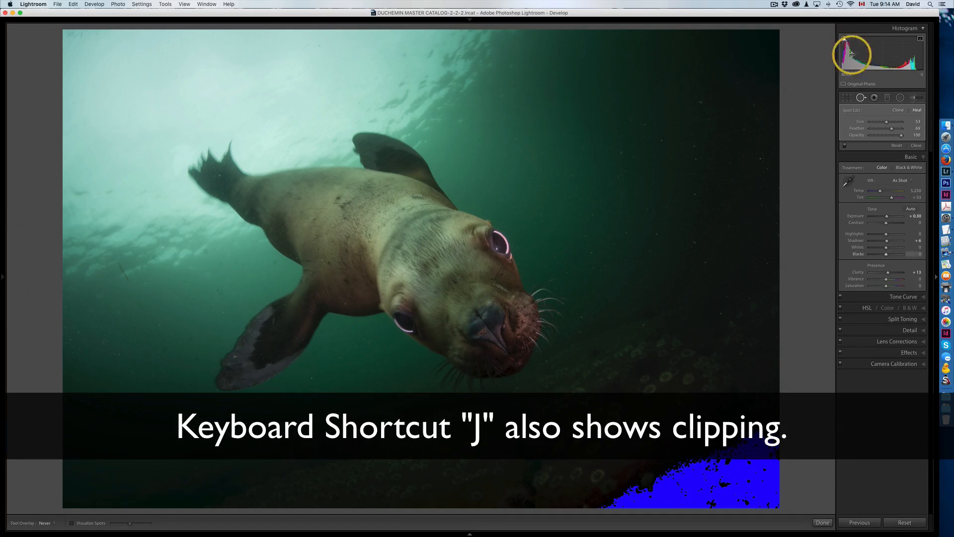
pyautogui.click(845, 39)
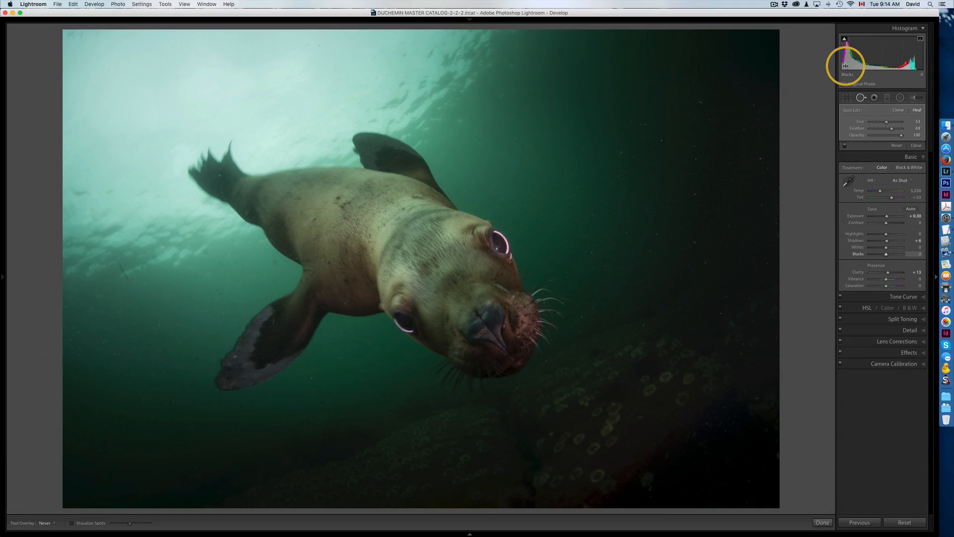
pyautogui.click(844, 39)
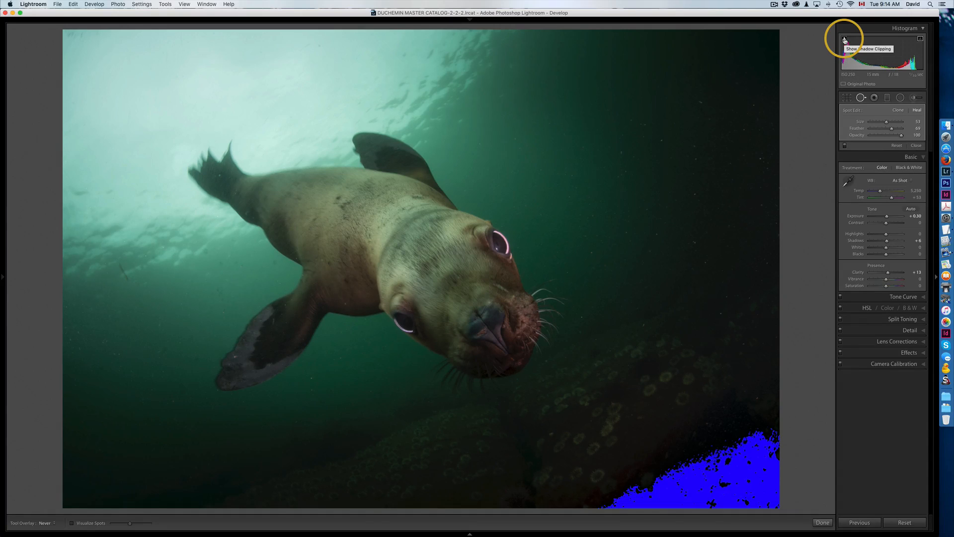
pyautogui.click(844, 39)
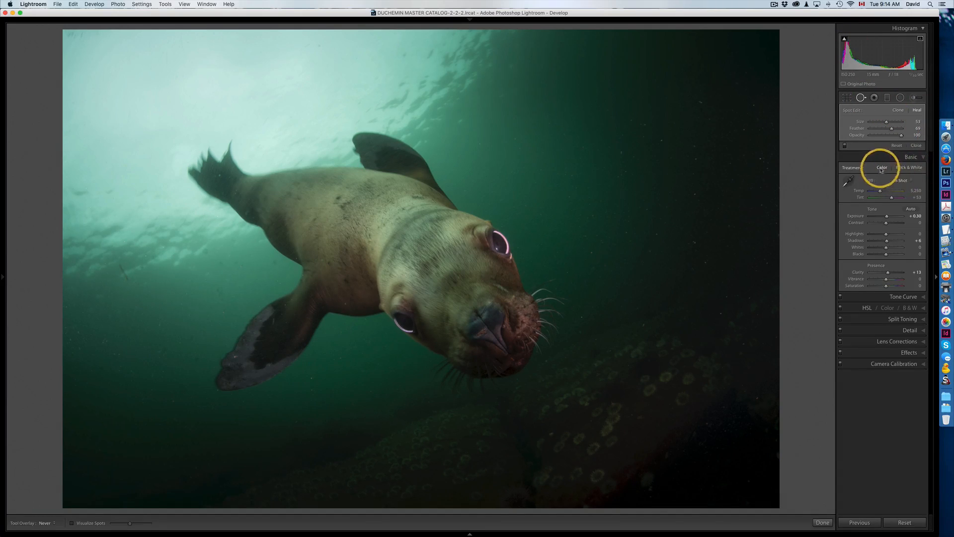
# Convert the sea lion photo to black and white and apply the Strong Contrast point curve
pyautogui.click(906, 168)
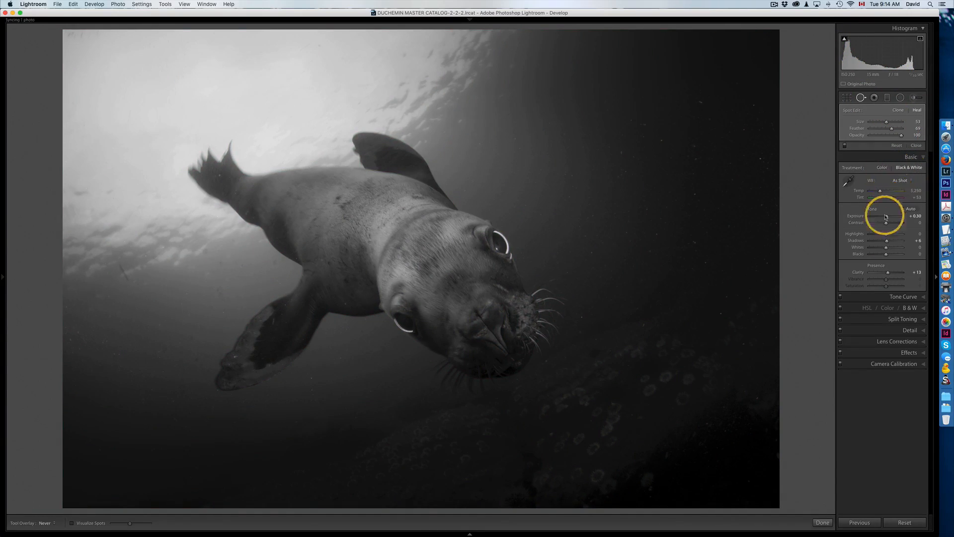
pyautogui.click(914, 297)
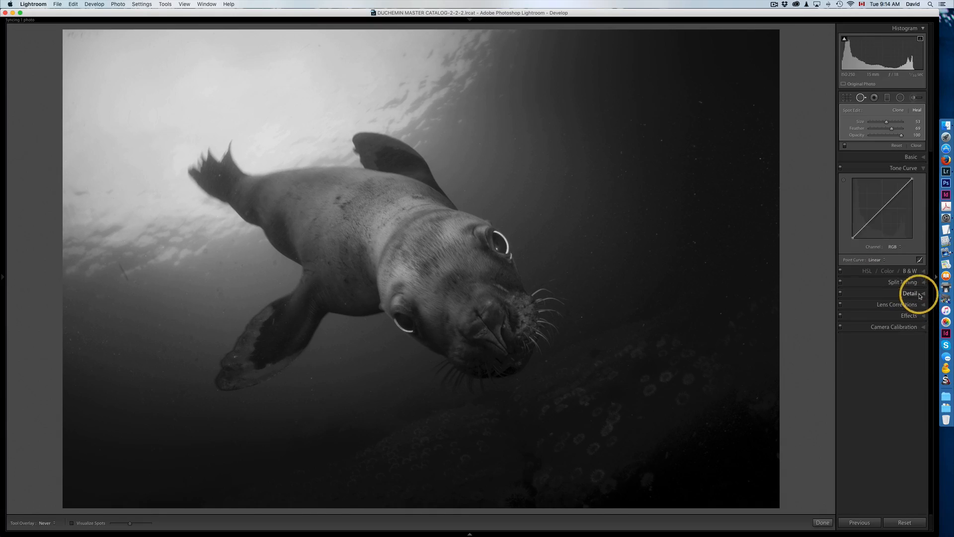
pyautogui.click(881, 259)
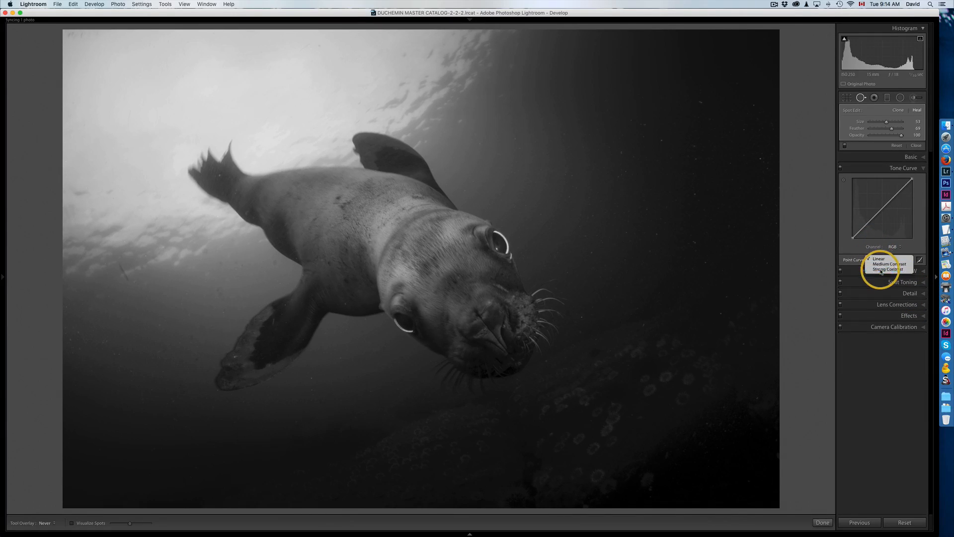
pyautogui.click(881, 271)
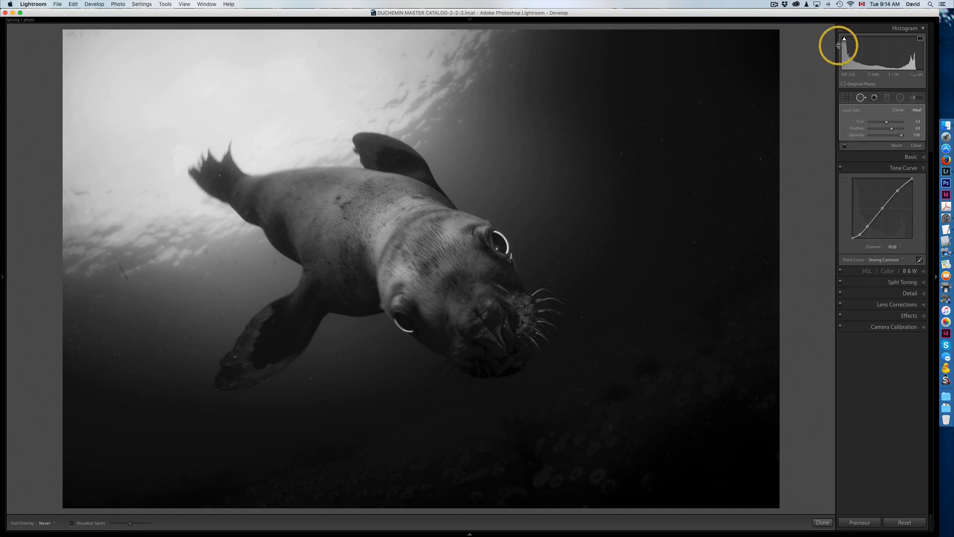
# Close the spot healing tool and set the photo's Blacks to -34
pyautogui.click(913, 146)
pyautogui.click(919, 109)
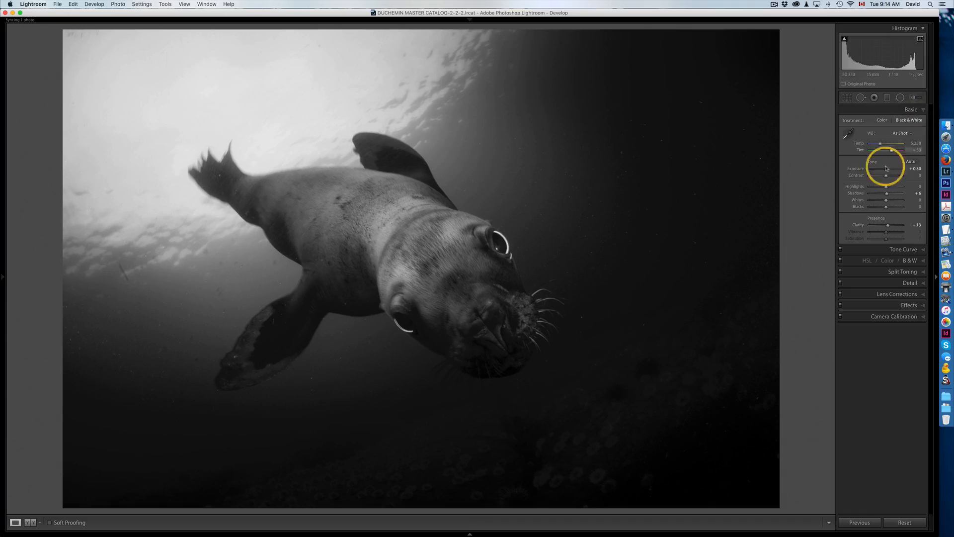
pyautogui.moveTo(886, 207); pyautogui.dragTo(878, 207)
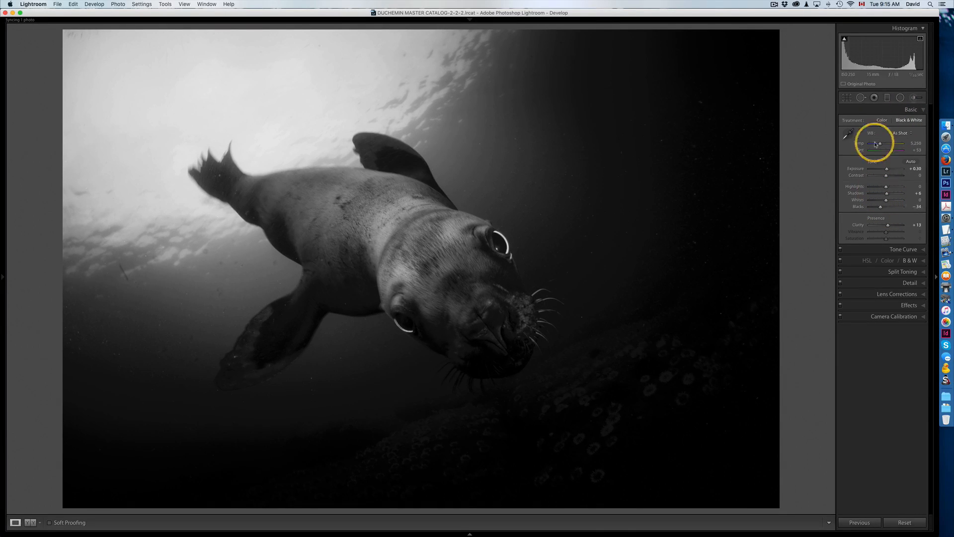
# Add a vertical radial filter over the sea lion's face, with its mask inverted and Exposure set to 1.13
pyautogui.click(899, 97)
pyautogui.moveTo(477, 250); pyautogui.dragTo(468, 308)
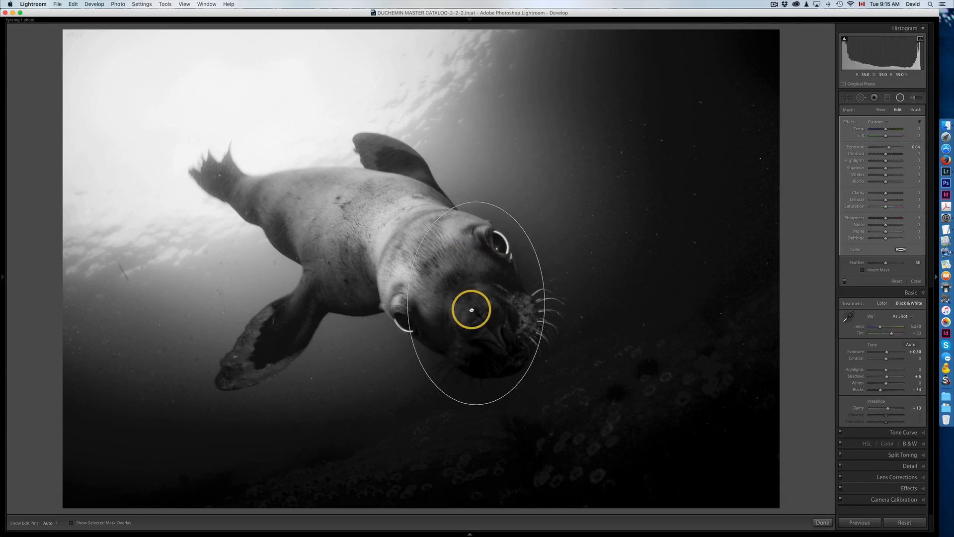
pyautogui.click(863, 270)
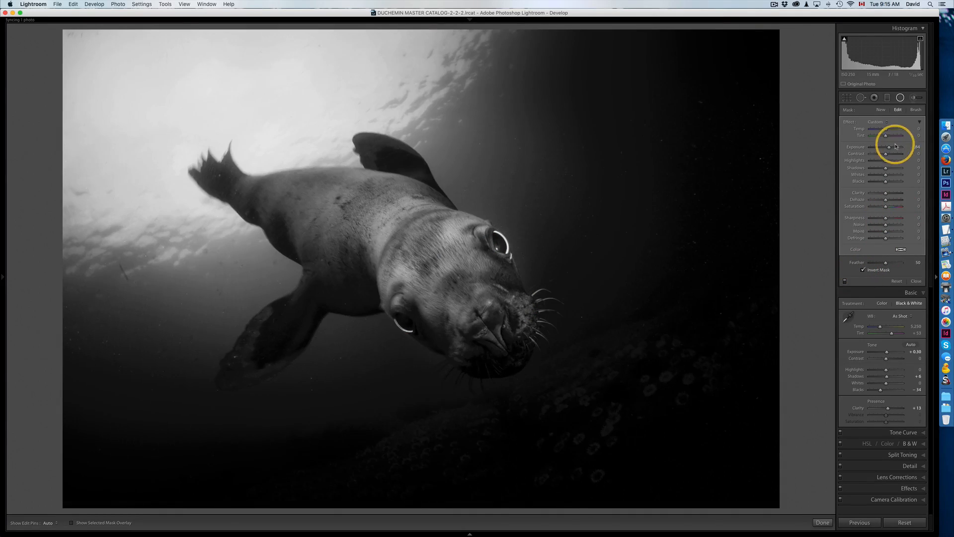
pyautogui.moveTo(889, 147)
pyautogui.mouseDown()
pyautogui.moveTo(896, 151)
pyautogui.moveTo(888, 147)
pyautogui.mouseUp()
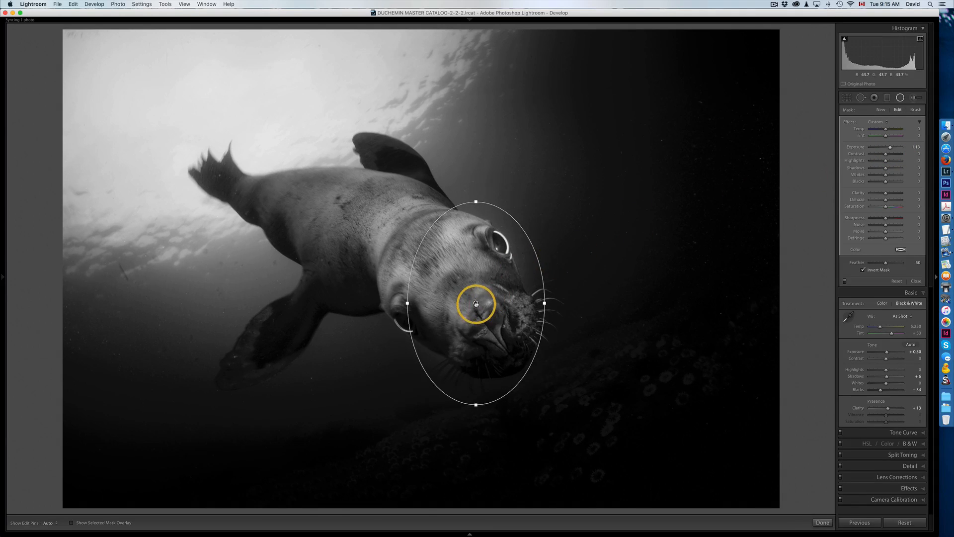
# Move and rotate the radial filter to follow the sea lion's tilted head, and hide its edit pins
pyautogui.moveTo(476, 303); pyautogui.dragTo(483, 317)
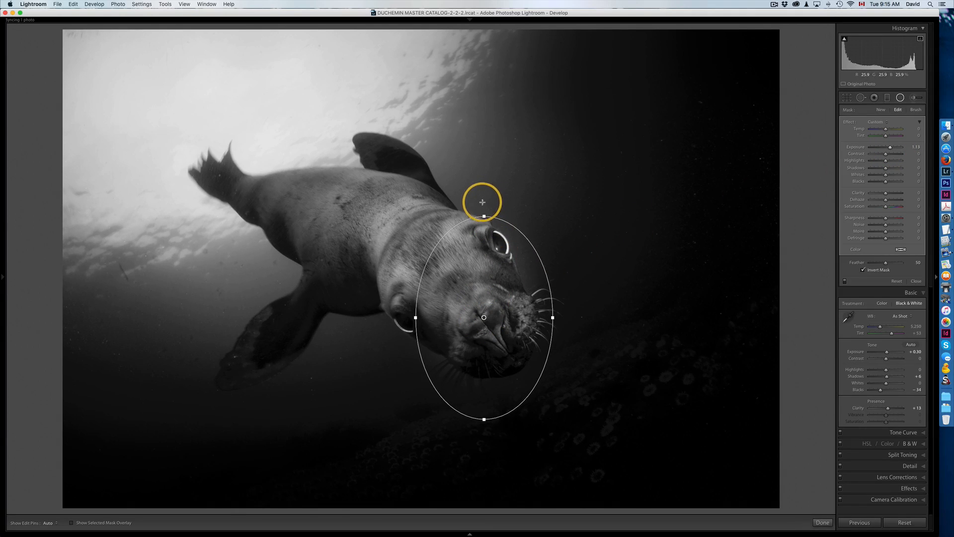
pyautogui.moveTo(462, 208); pyautogui.dragTo(417, 224)
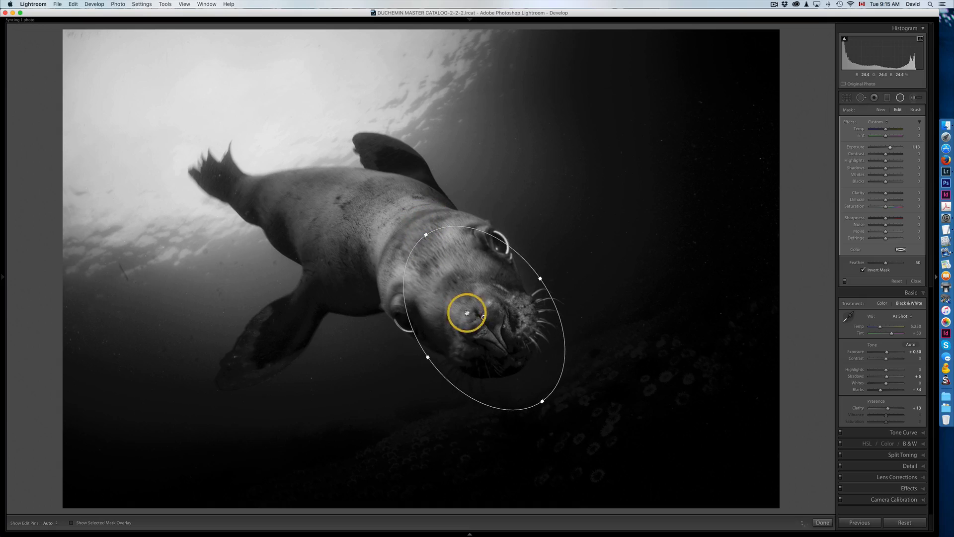
pyautogui.moveTo(482, 318)
pyautogui.mouseDown()
pyautogui.moveTo(466, 306)
pyautogui.moveTo(484, 313)
pyautogui.mouseUp()
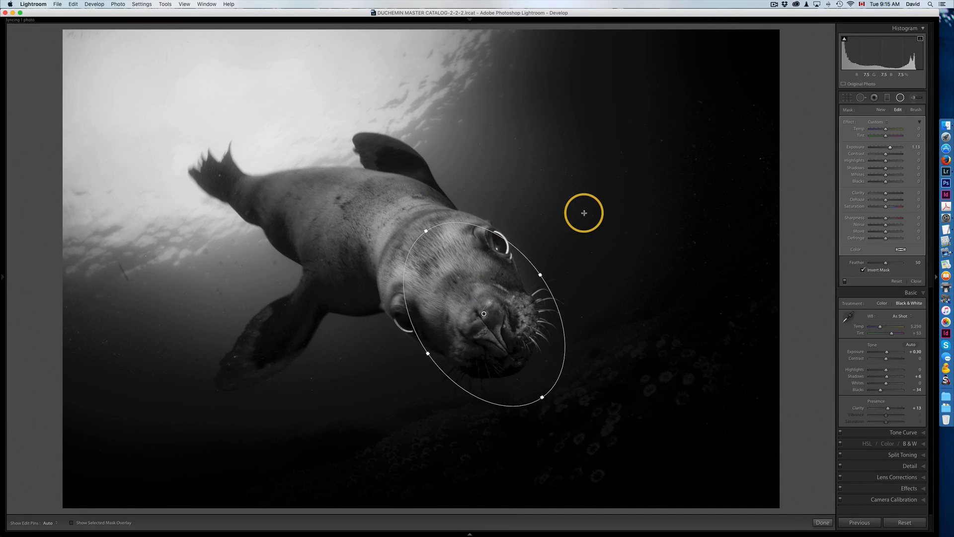
pyautogui.press('h')
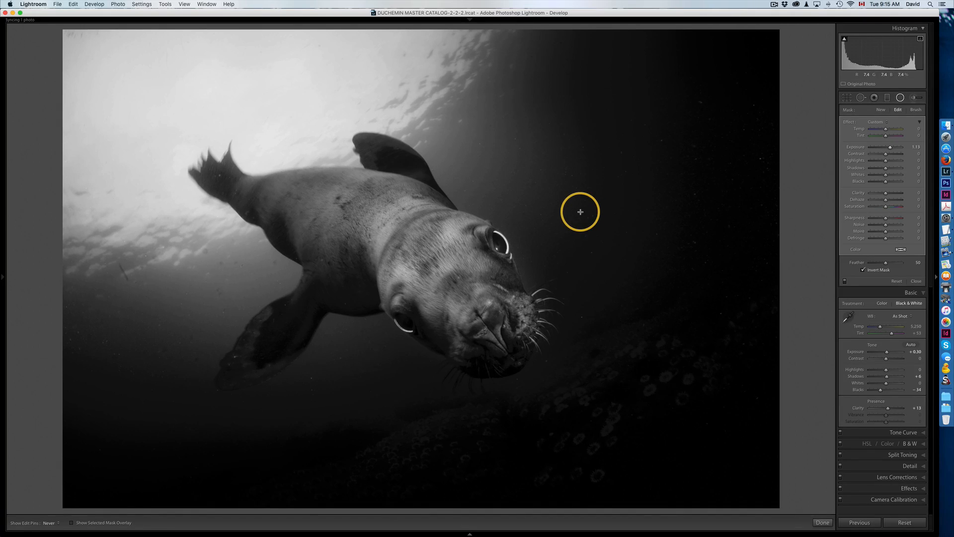
# Check the shadow clipping, and set the radial filter's Highlights to 100 before closing the filter
pyautogui.click(844, 39)
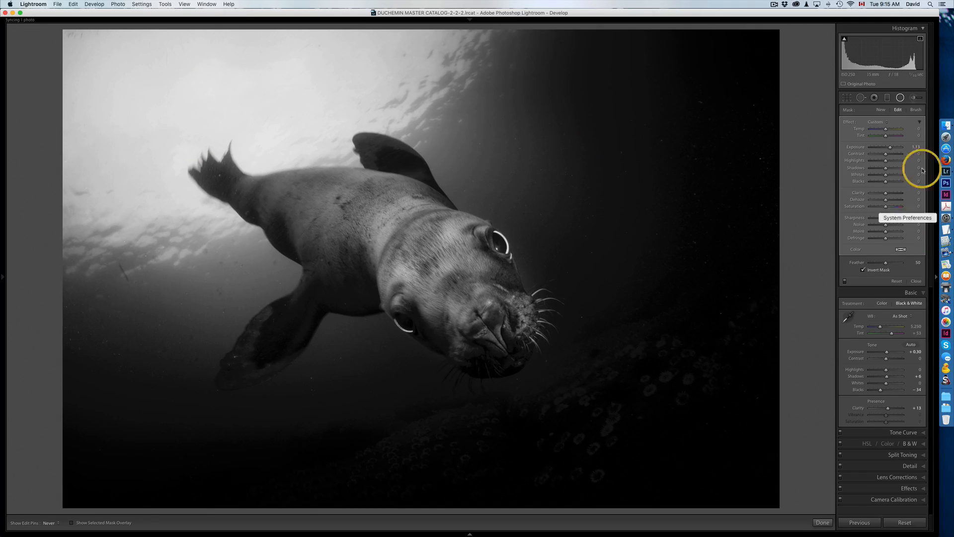
pyautogui.moveTo(887, 161); pyautogui.dragTo(912, 160)
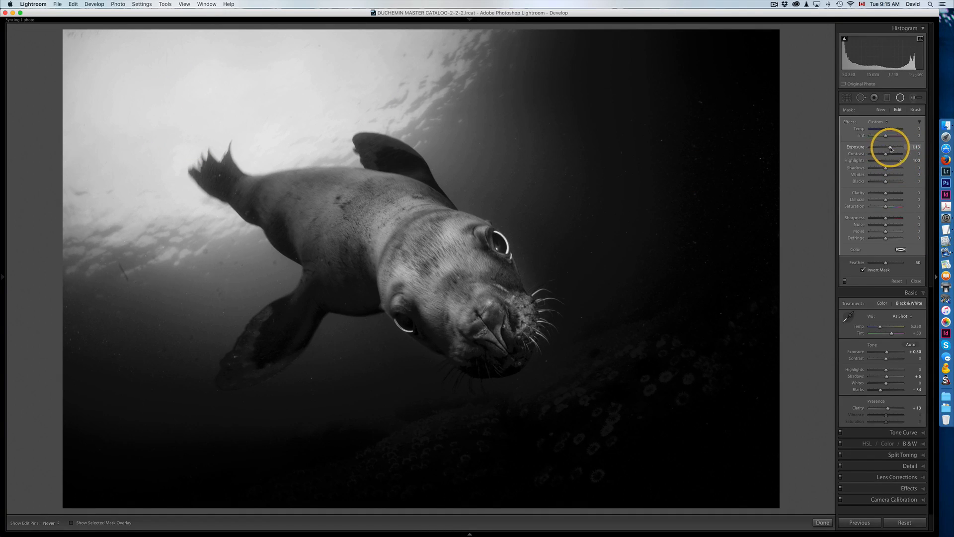
pyautogui.click(916, 282)
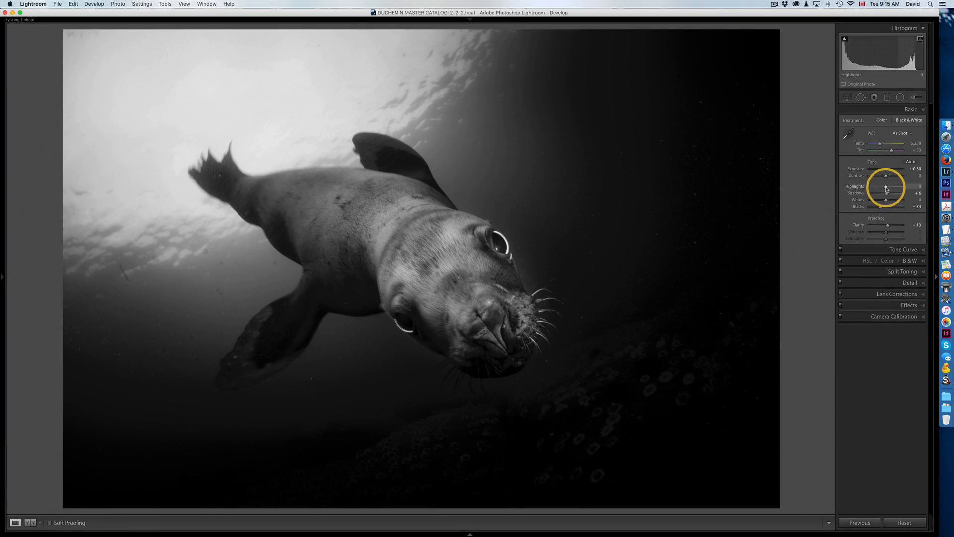
# Set the photo's Highlights and Whites to +100, and switch the clipping warnings to show shadows only
pyautogui.moveTo(886, 186); pyautogui.dragTo(928, 208)
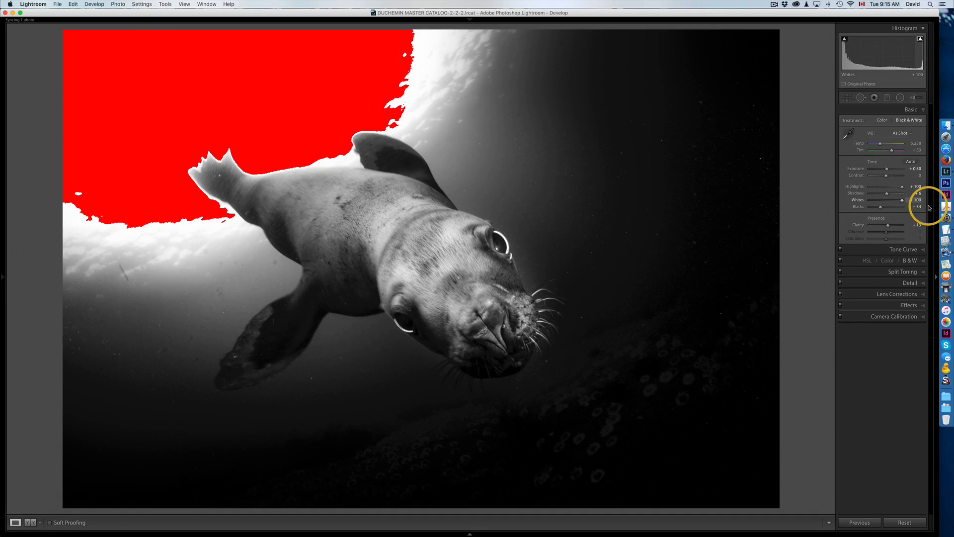
pyautogui.click(920, 39)
pyautogui.click(845, 40)
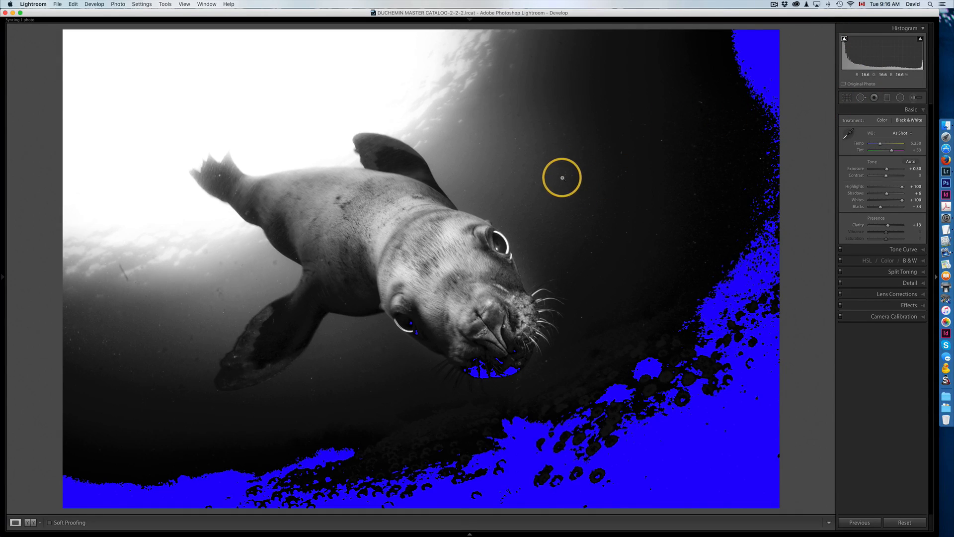
# With both clipping warnings on, lower the tone curve's white endpoint slightly and raise its black endpoint to 0.8%
pyautogui.click(923, 250)
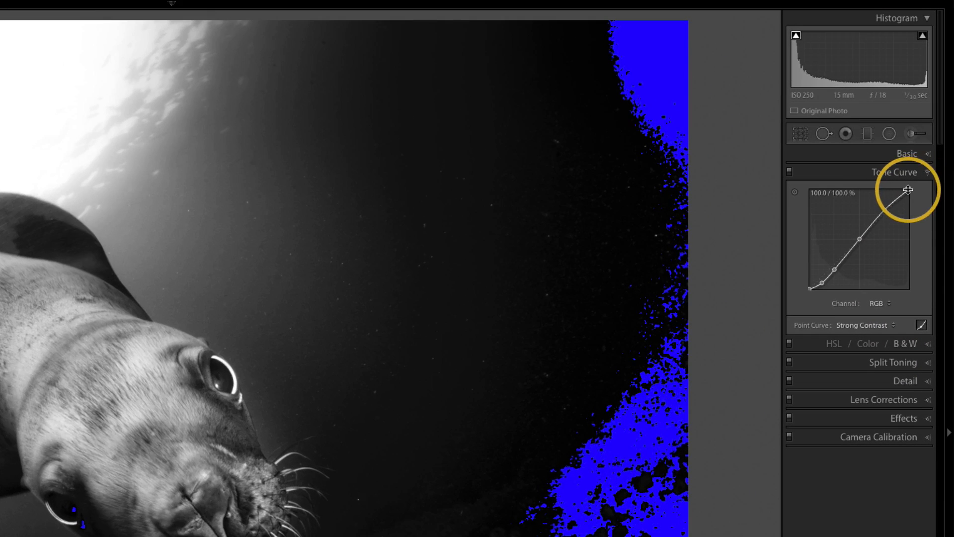
pyautogui.moveTo(908, 189); pyautogui.dragTo(908, 190)
pyautogui.moveTo(908, 190); pyautogui.dragTo(913, 185)
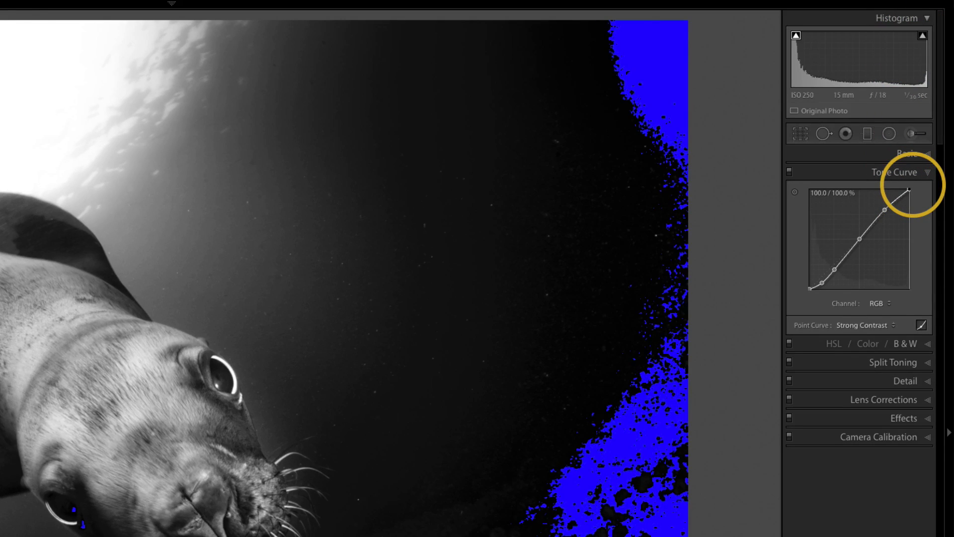
pyautogui.click(922, 37)
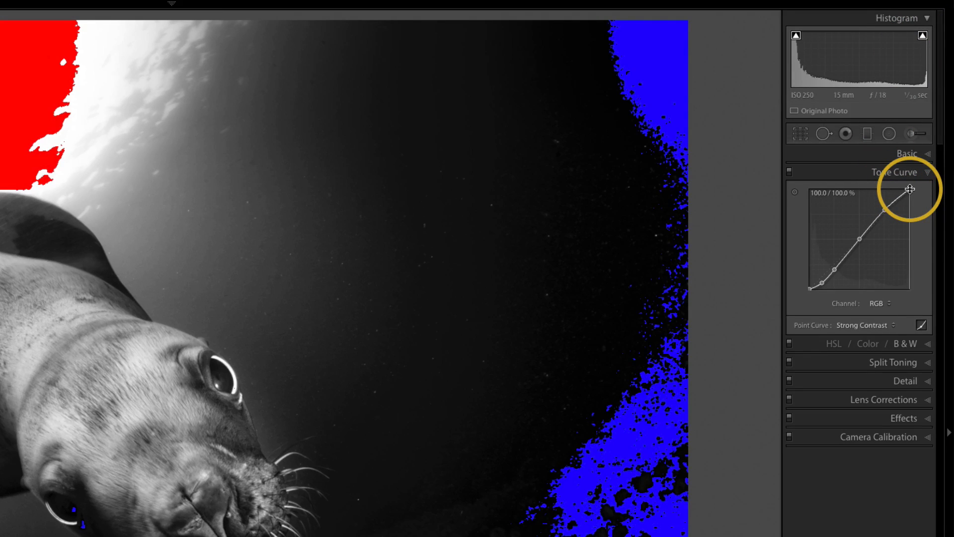
pyautogui.moveTo(909, 189); pyautogui.dragTo(910, 190)
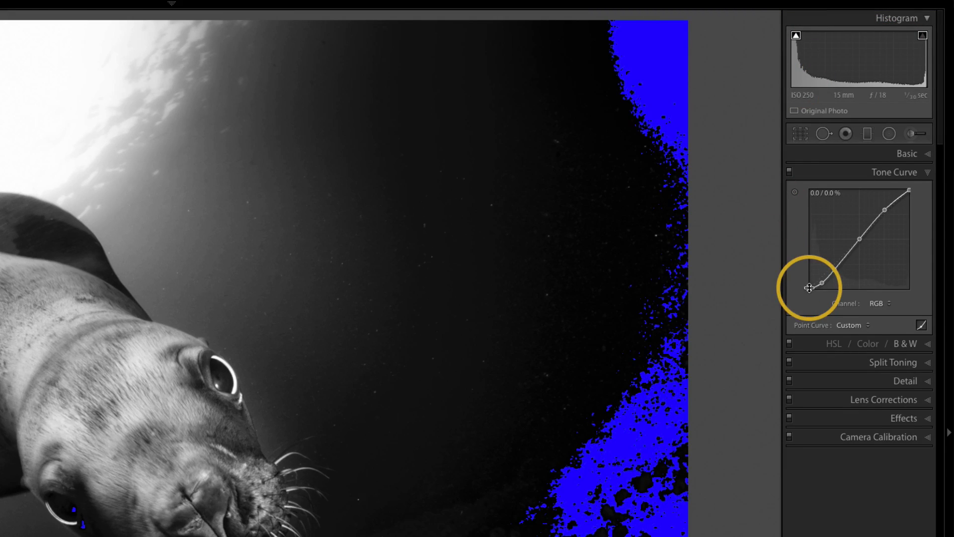
pyautogui.moveTo(809, 288); pyautogui.dragTo(810, 288)
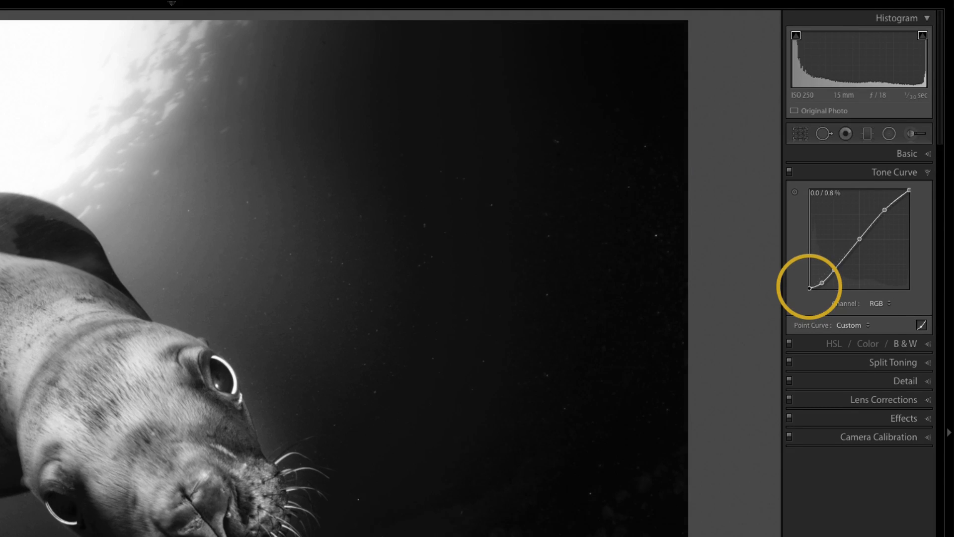